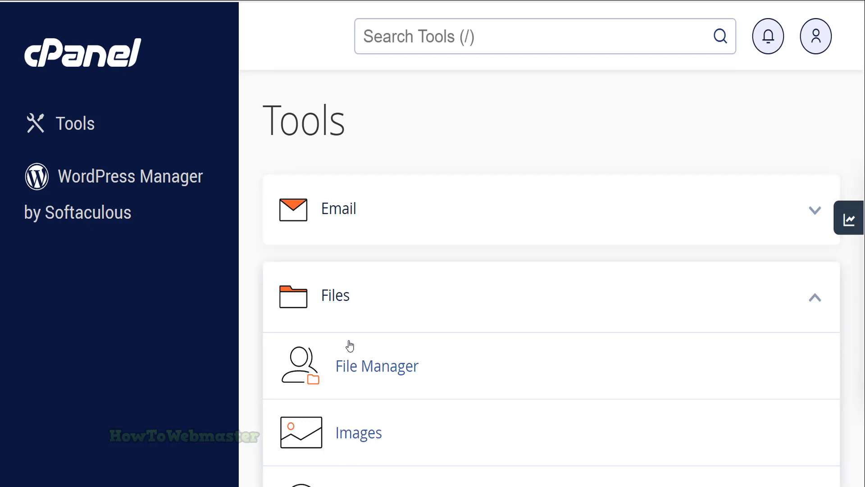
pyautogui.scroll(-1, 379, 338)
# - Open File Manager and the public_html folder to list its WordPress files
pyautogui.click(383, 304)
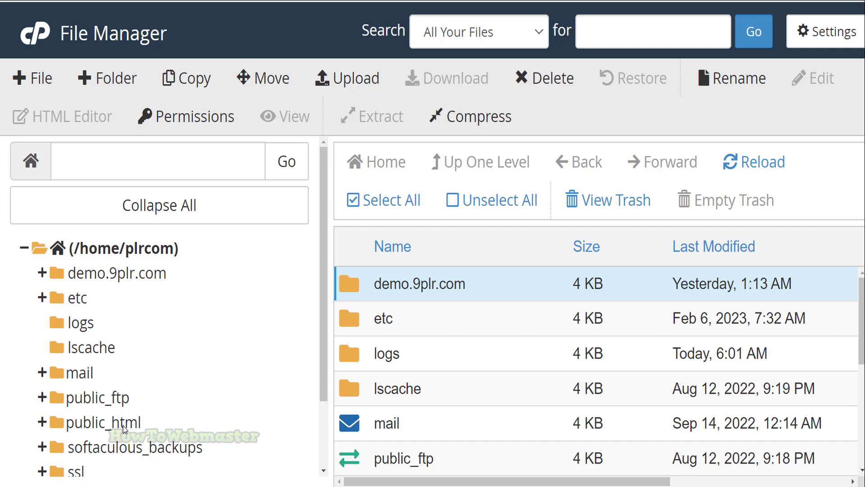
pyautogui.click(103, 423)
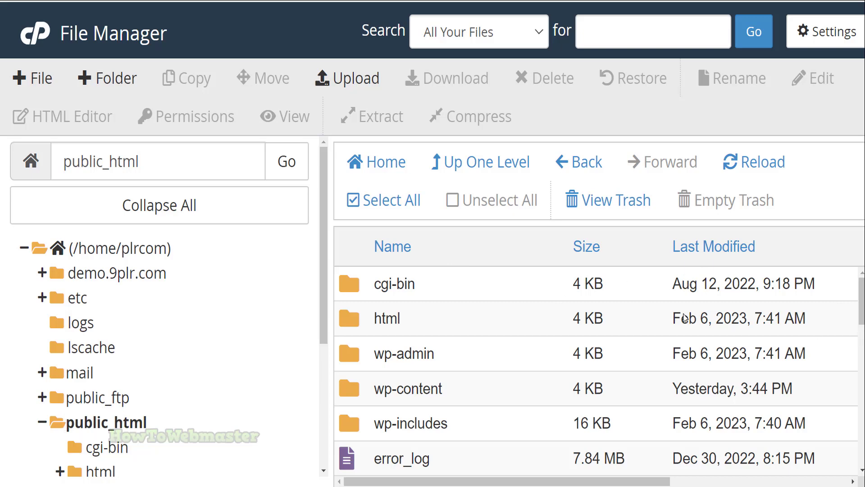
# - Select every item in public_html and delete it permanently, skipping the trash
pyautogui.moveTo(834, 286)
pyautogui.mouseDown()
pyautogui.moveTo(374, 467)
pyautogui.moveTo(374, 483)
pyautogui.mouseUp()
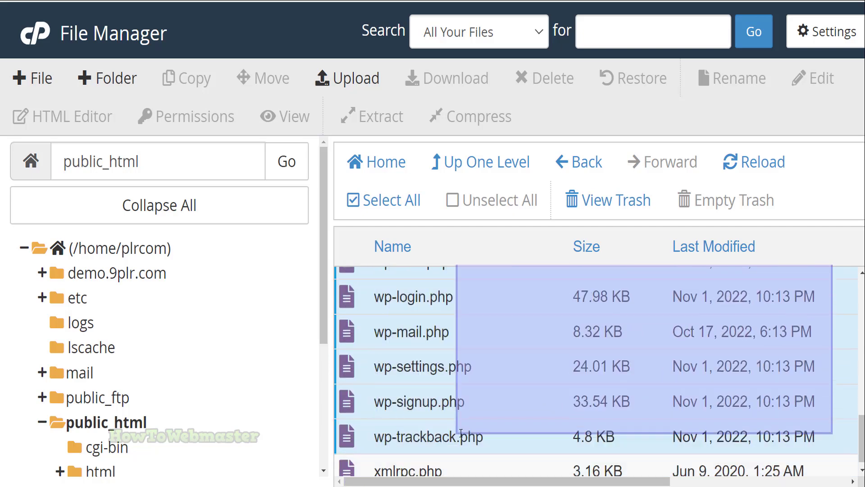
pyautogui.moveTo(374, 483); pyautogui.dragTo(443, 316)
pyautogui.rightClick(443, 317)
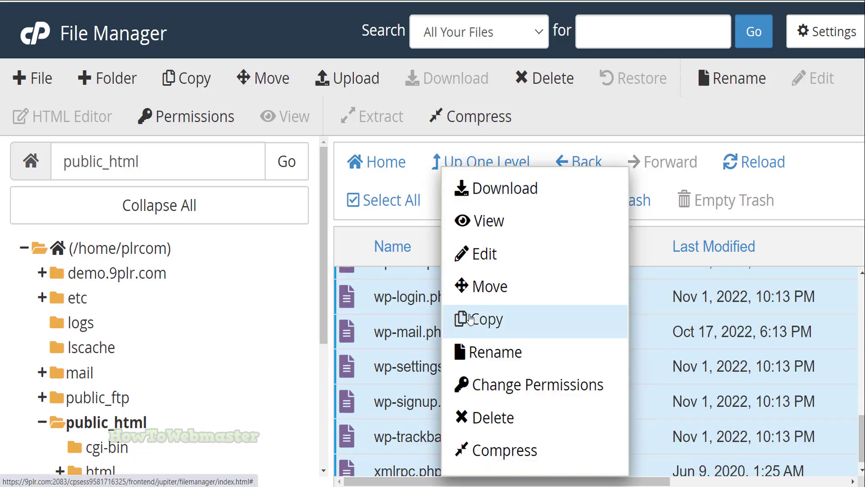
pyautogui.click(493, 417)
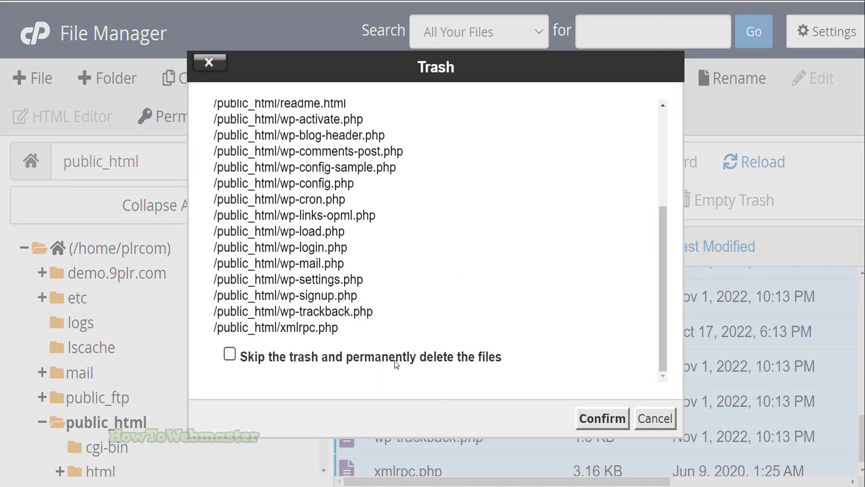
pyautogui.click(396, 359)
pyautogui.click(603, 420)
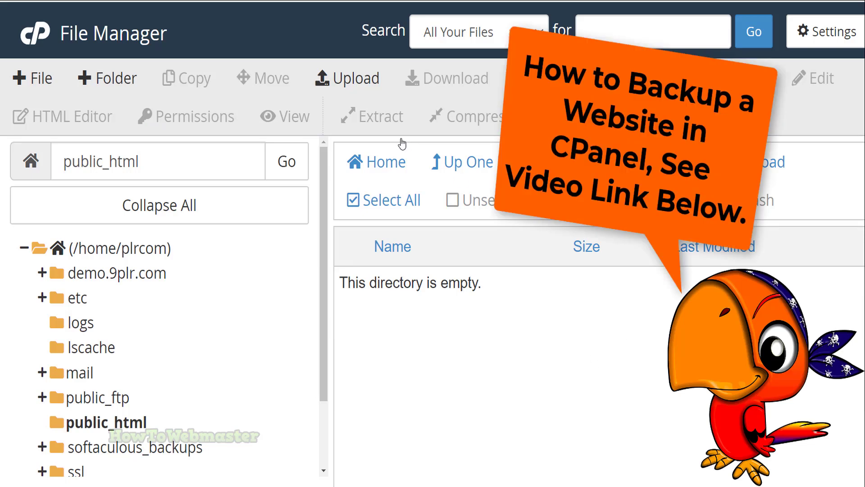
pyautogui.moveTo(371, 283); pyautogui.dragTo(517, 292)
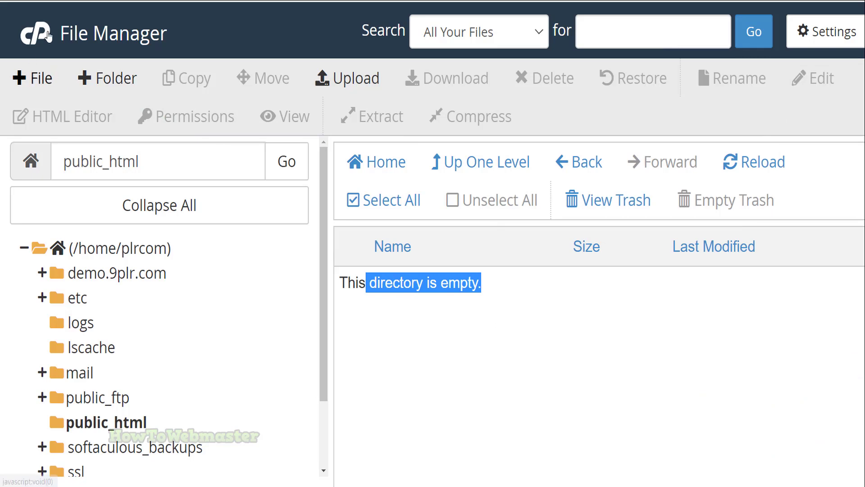
# - Return to the cPanel Tools overview page
pyautogui.click(32, 37)
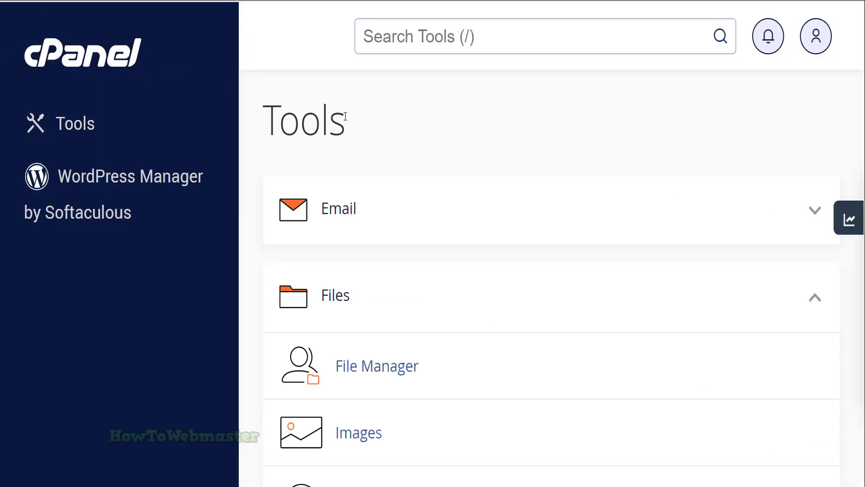
pyautogui.scroll(-3, 482, 186)
pyautogui.scroll(-3, 482, 186)
pyautogui.scroll(-3, 482, 186)
pyautogui.scroll(-3, 482, 186)
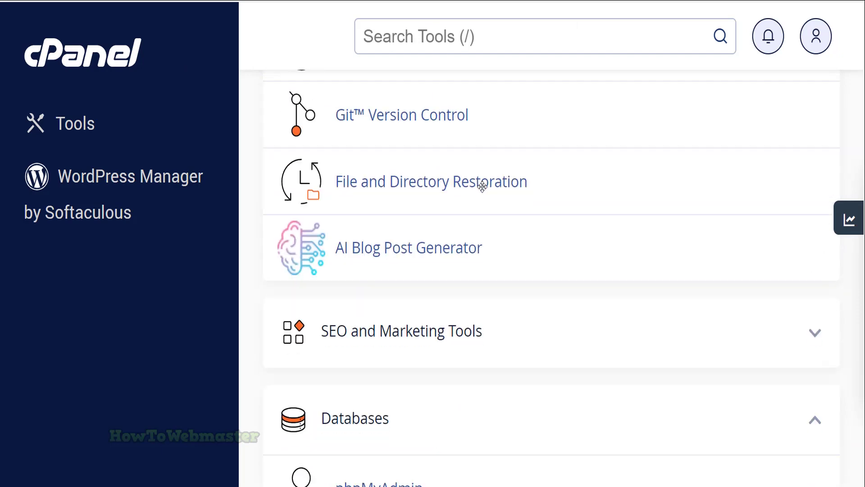
pyautogui.scroll(-5, 482, 186)
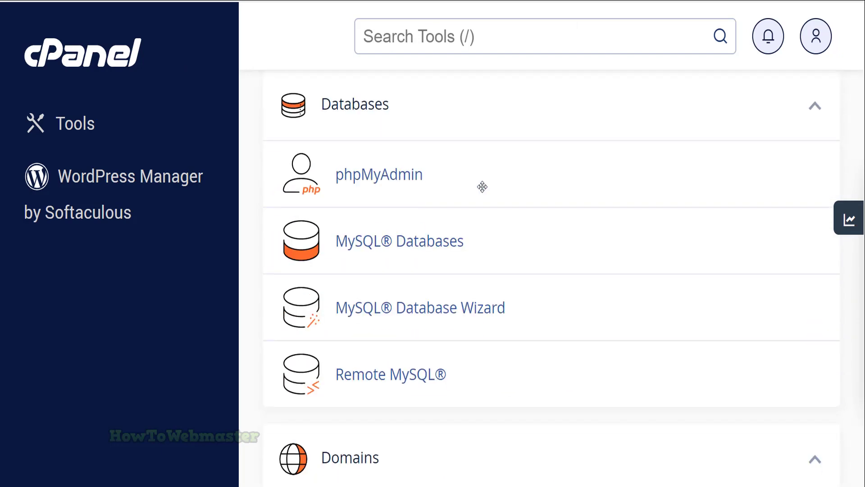
# - In MySQL Databases, delete the plrcom_wp498 database and return to the databases page
pyautogui.click(412, 252)
pyautogui.moveTo(325, 126); pyautogui.dragTo(510, 124)
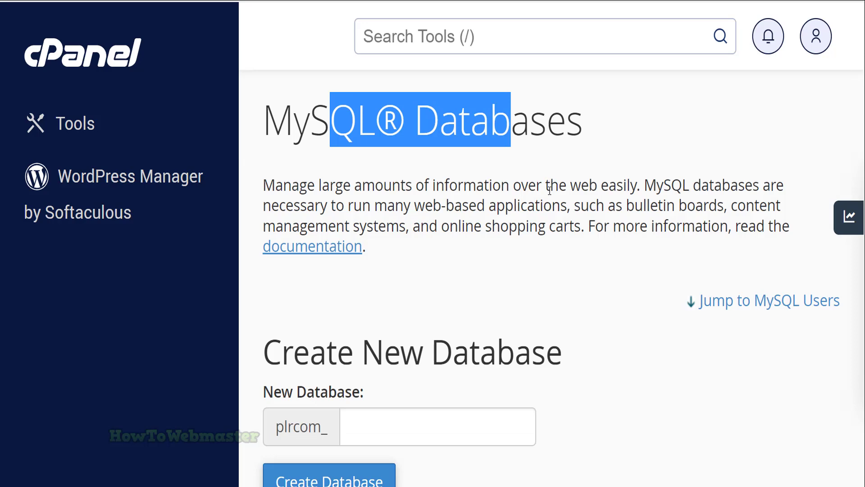
pyautogui.scroll(-5, 551, 197)
pyautogui.scroll(-3, 550, 197)
pyautogui.scroll(-5, 566, 217)
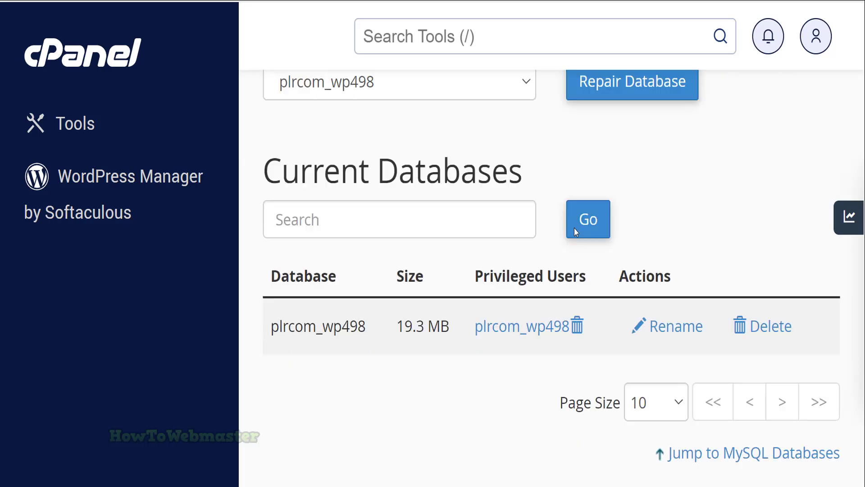
pyautogui.scroll(-3, 574, 228)
pyautogui.scroll(2, 510, 183)
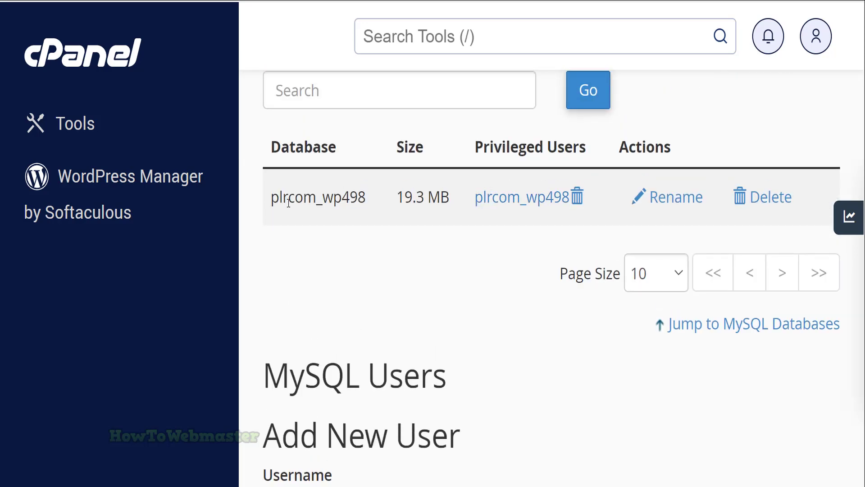
pyautogui.moveTo(284, 198); pyautogui.dragTo(396, 193)
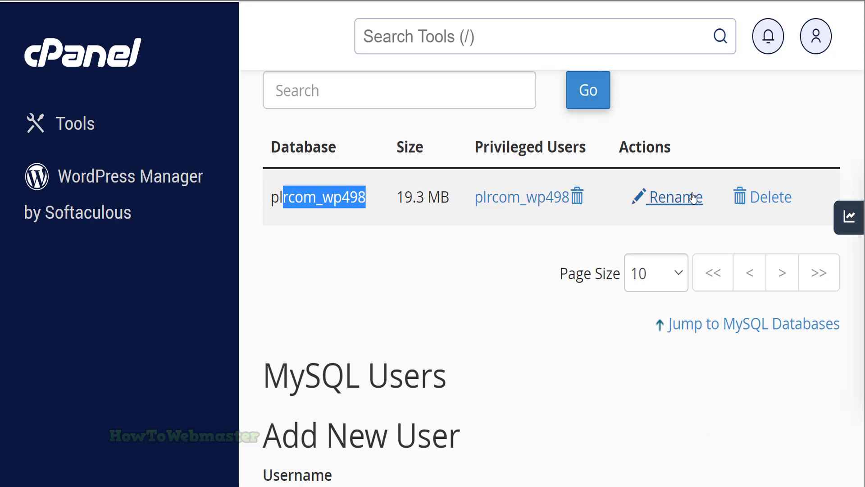
pyautogui.click(771, 197)
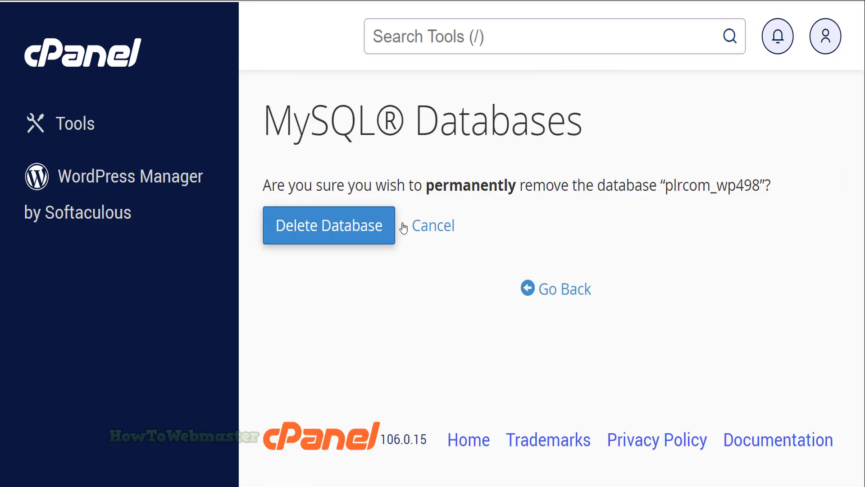
pyautogui.click(321, 229)
pyautogui.moveTo(317, 197); pyautogui.dragTo(581, 203)
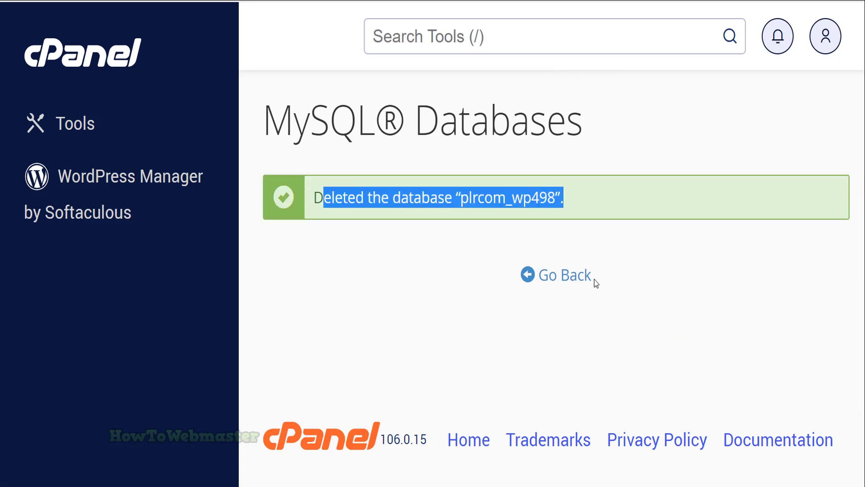
pyautogui.click(569, 280)
pyautogui.scroll(-5, 569, 282)
pyautogui.scroll(-5, 570, 282)
pyautogui.scroll(-5, 570, 281)
pyautogui.scroll(-5, 570, 282)
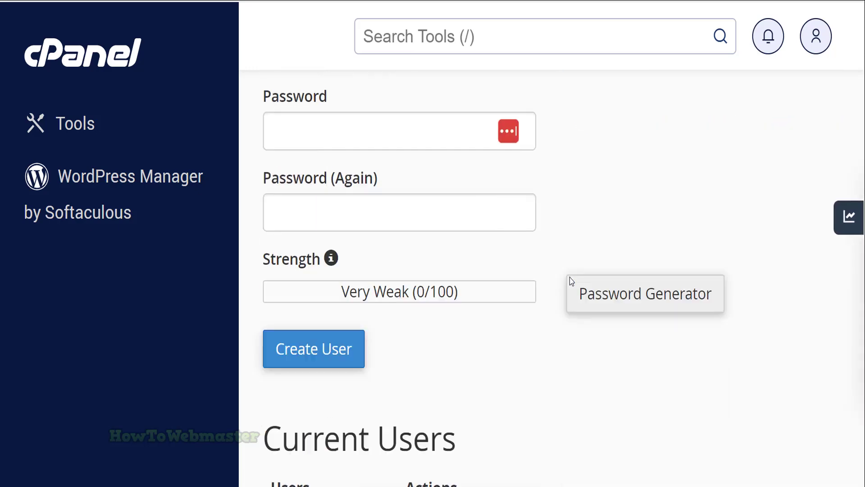
pyautogui.scroll(-3, 570, 282)
pyautogui.scroll(-3, 570, 281)
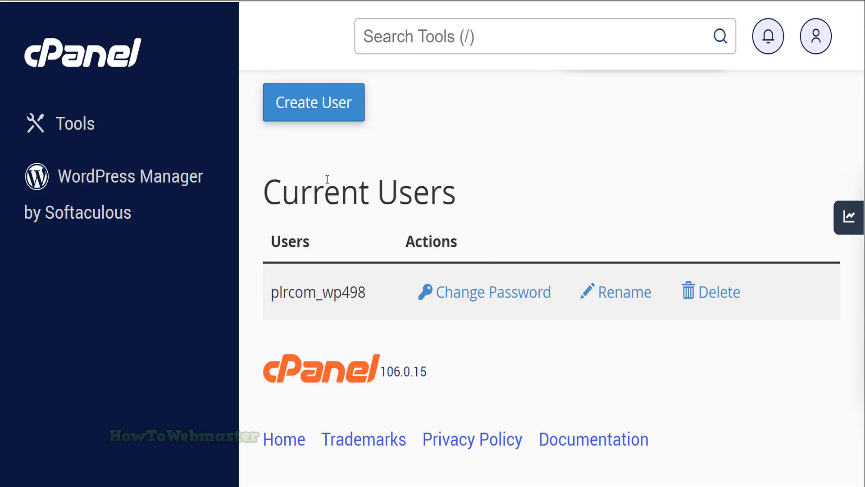
# - Delete the plrcom_wp498 user under Current Users
pyautogui.moveTo(281, 191); pyautogui.dragTo(473, 203)
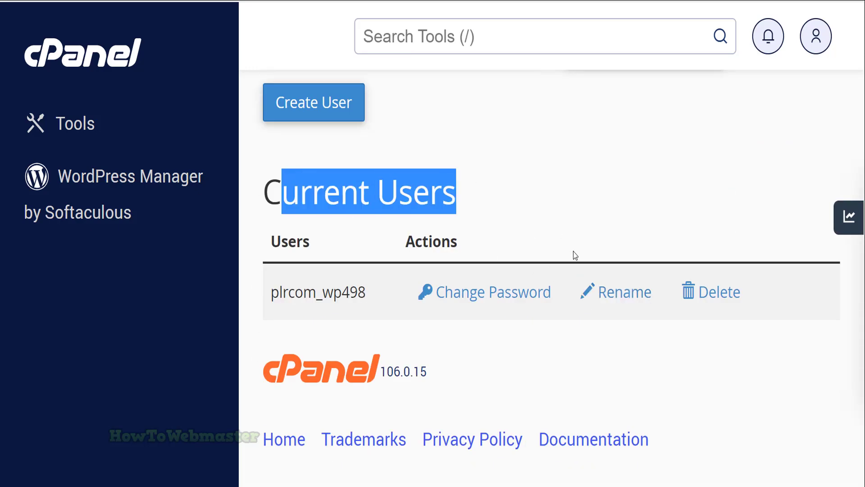
pyautogui.click(710, 292)
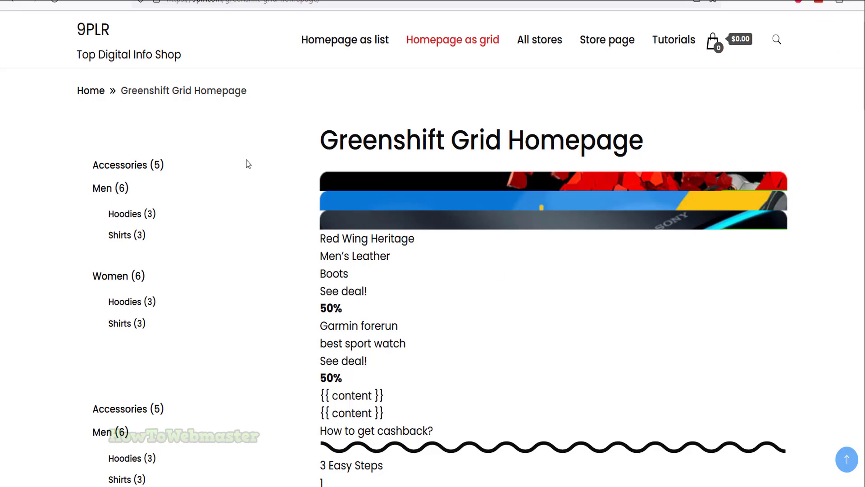
# - Reload the site tab and check that it shows the 404 Not Found error
pyautogui.click(54, 6)
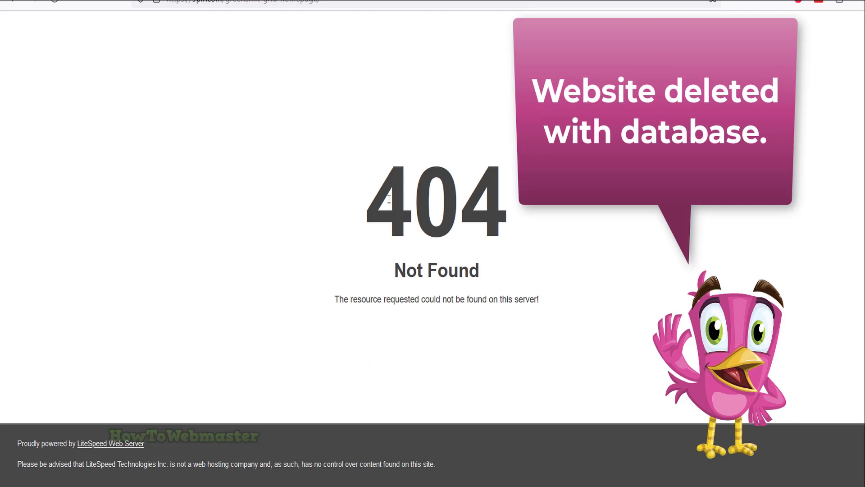
pyautogui.moveTo(365, 203); pyautogui.dragTo(544, 305)
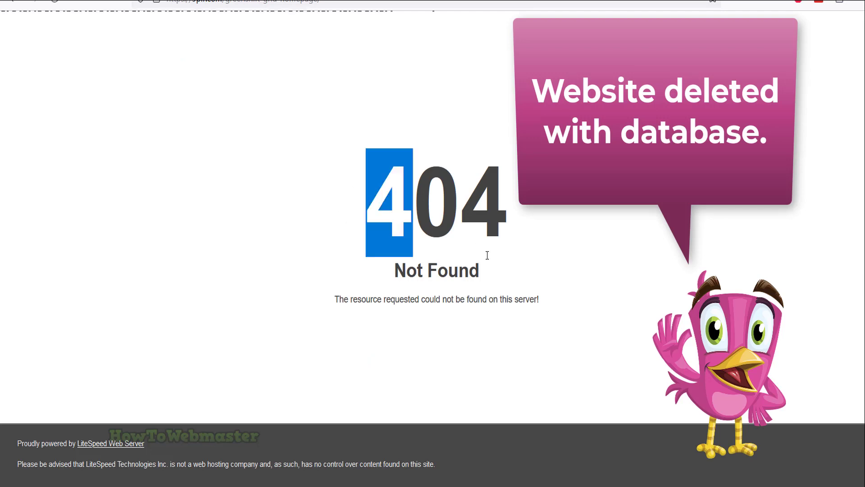
pyautogui.click(582, 331)
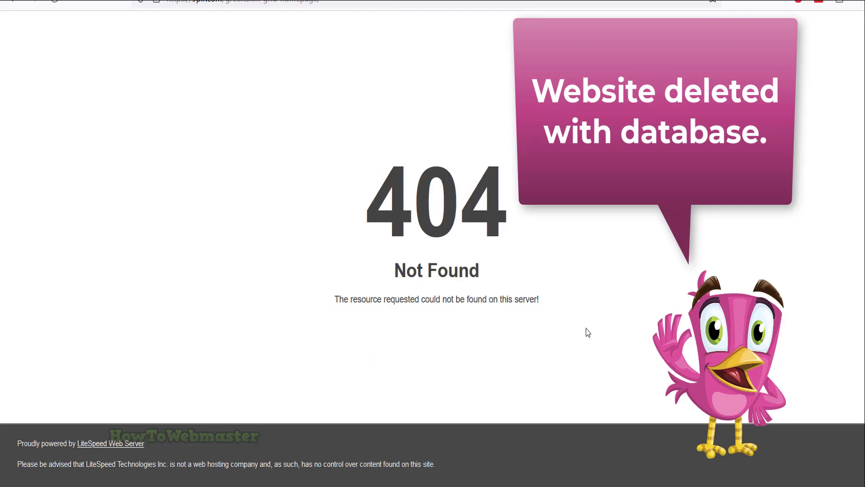